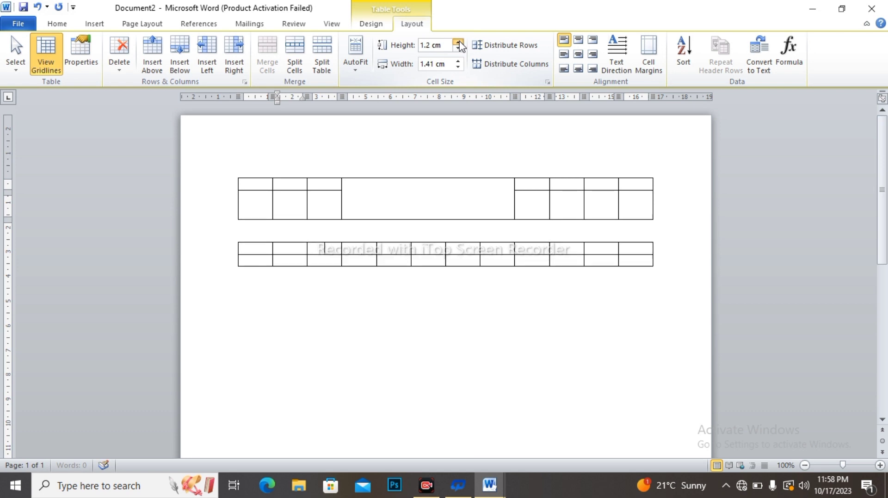
Increase the height of the upper table's second row to 1.9 cm
left_click(458, 43)
left_click(458, 42)
left_click(459, 43)
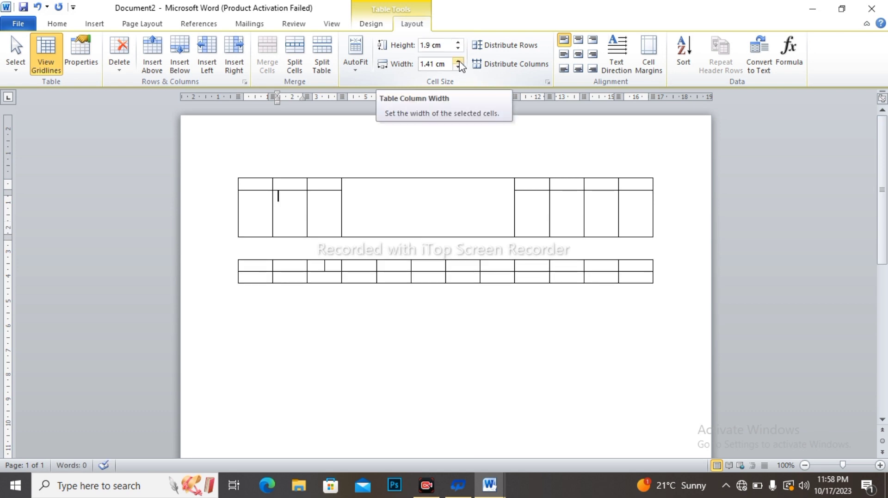
Widen the second column of the upper table in small increments to beyond 2.5 cm
left_click(459, 61)
left_click(459, 60)
left_click(459, 60)
left_click(458, 60)
left_click(458, 61)
left_click(459, 60)
left_click(458, 60)
left_click(458, 61)
left_click(458, 60)
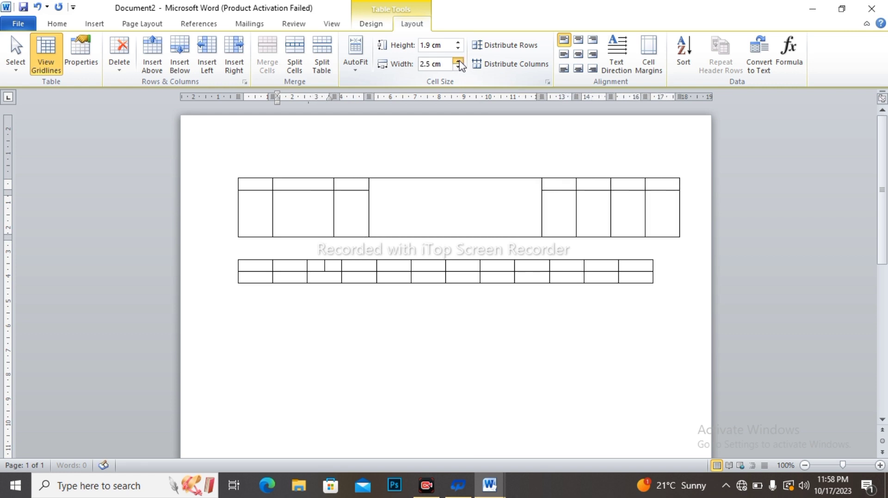
left_click(458, 61)
left_click(458, 61)
left_click(458, 60)
left_click(459, 60)
left_click(458, 60)
left_click(458, 61)
left_click(459, 60)
left_click(458, 60)
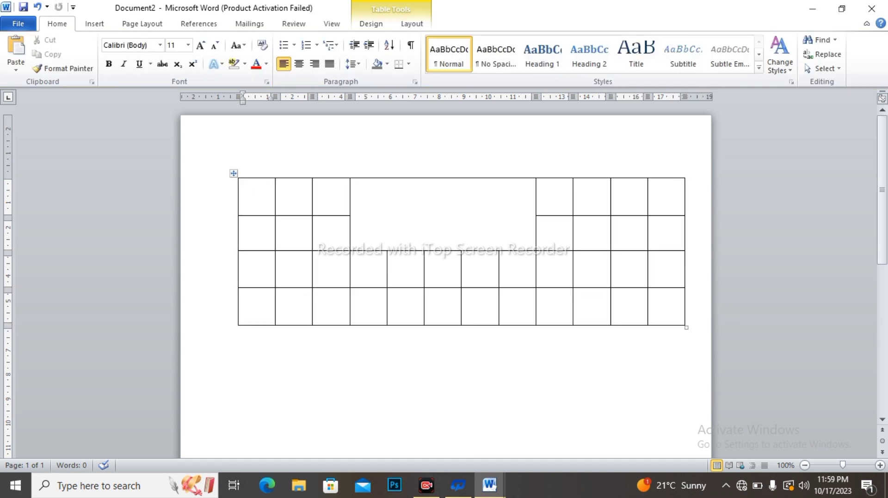
Number the four table rows 1 to 4 down the first column, leaving no extra number below the table
type("1")
key("Down")
type("2")
key("Down")
type("3")
key("Down")
type("4")
key("Down")
type("5")
key("Return")
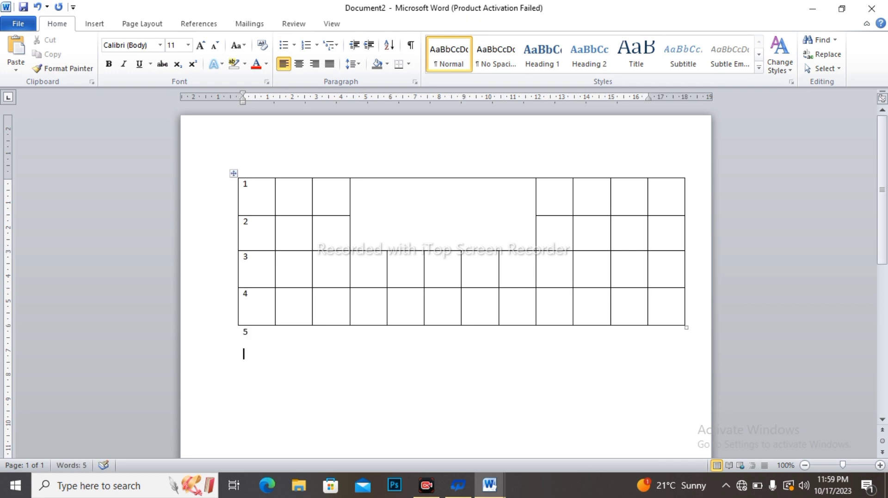
key("BackSpace")
key("BackSpace")
Fill the second column with Sr, Sd, Sf and yu from the first row to the fourth, leaving no stray text below the table
left_click(281, 184)
type("Sr")
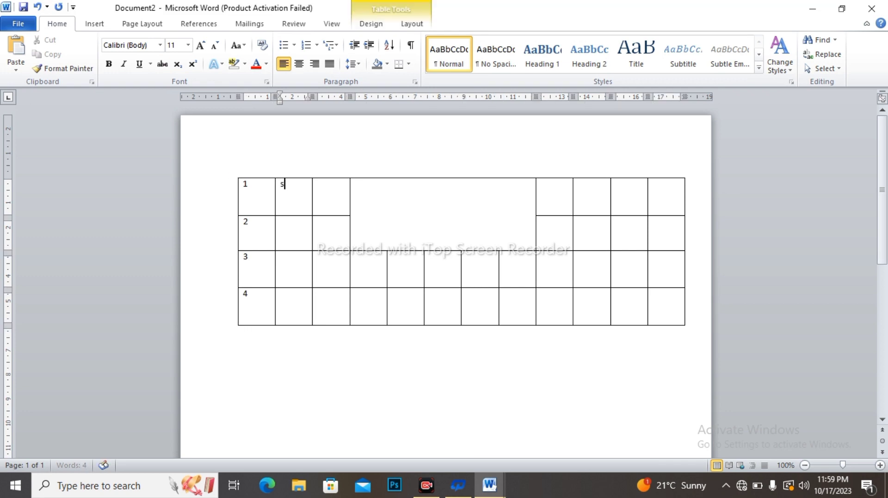
left_click(280, 222)
type("Sd")
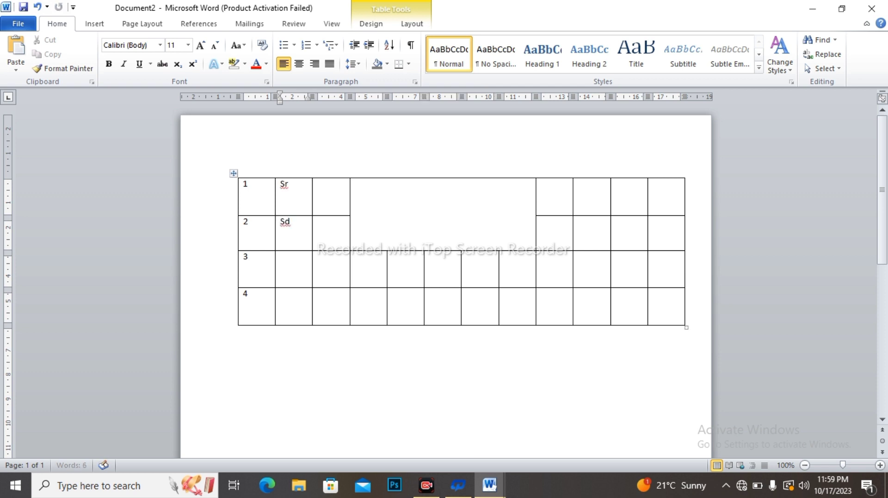
left_click(280, 257)
type("Sf")
left_click(244, 331)
type("sf")
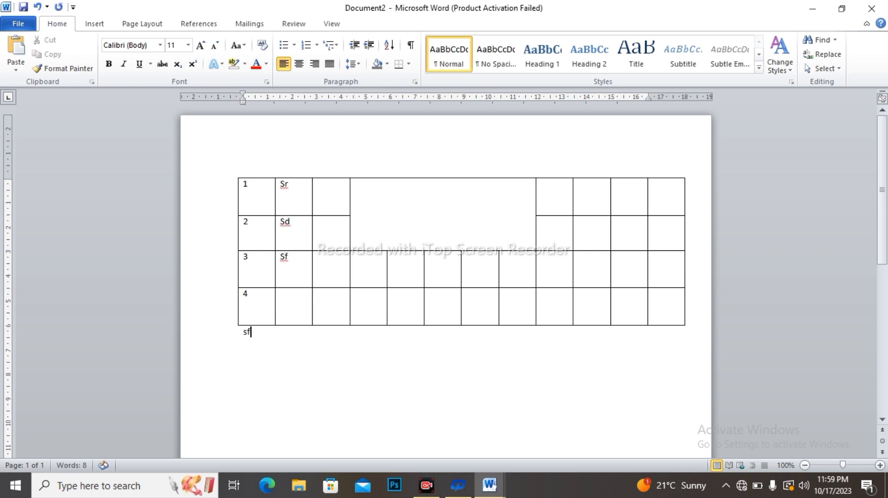
key("BackSpace")
key("BackSpace")
left_click(281, 295)
type("yu")
left_click(244, 354)
Try centring the contents of the first three columns in their cells, followed by aligning them to the top right
left_click_drag(245, 184, 349, 296)
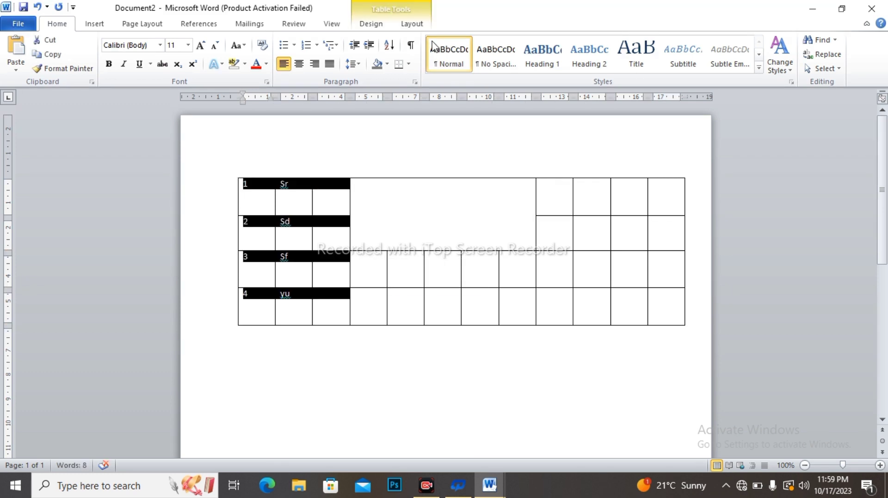
left_click(412, 24)
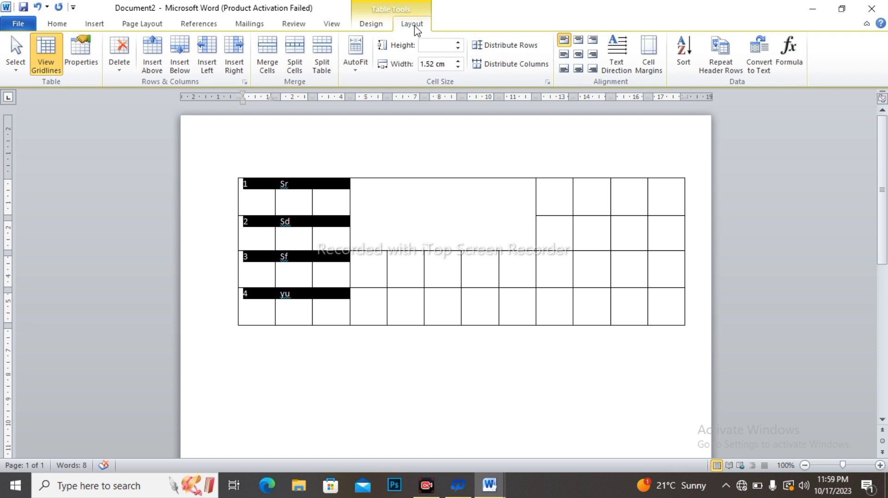
left_click(577, 56)
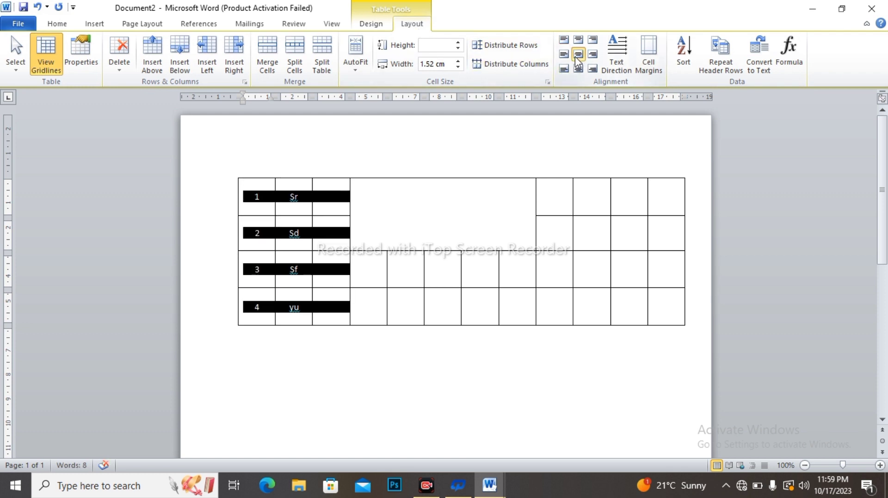
left_click(594, 41)
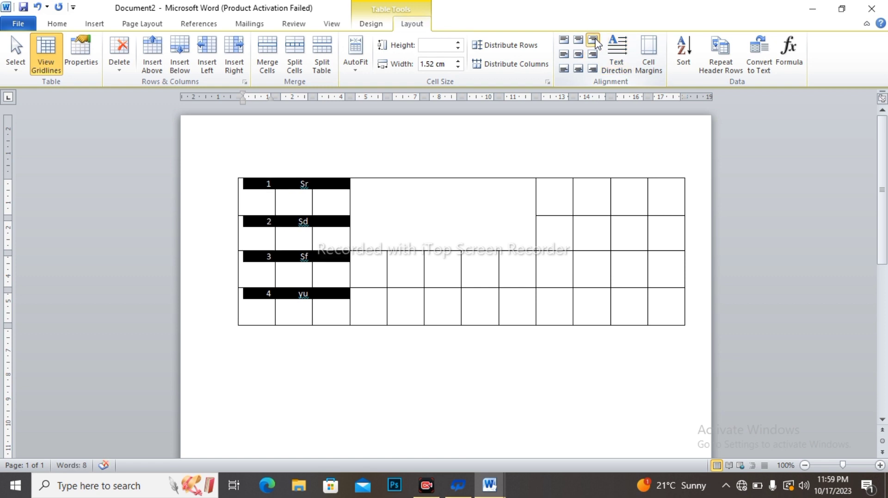
left_click(354, 184)
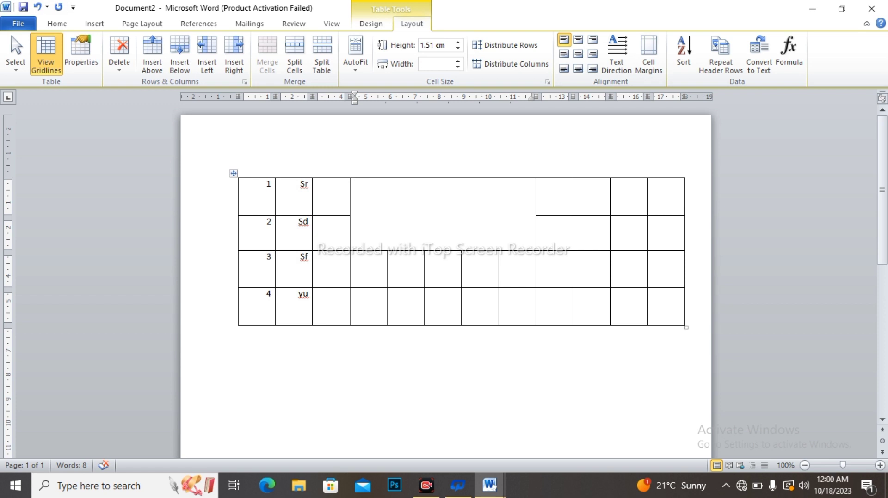
Align the text in the first two columns to the bottom right of their cells
key("ctrl+a")
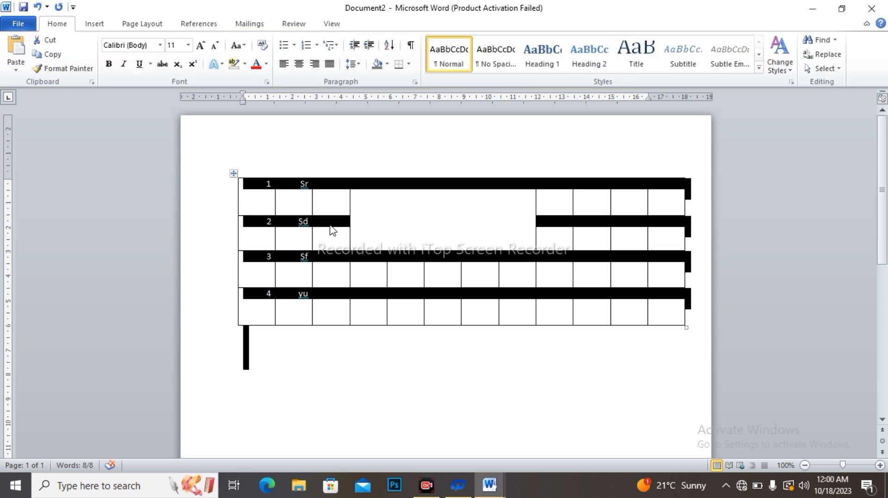
left_click(331, 198)
left_click(592, 69)
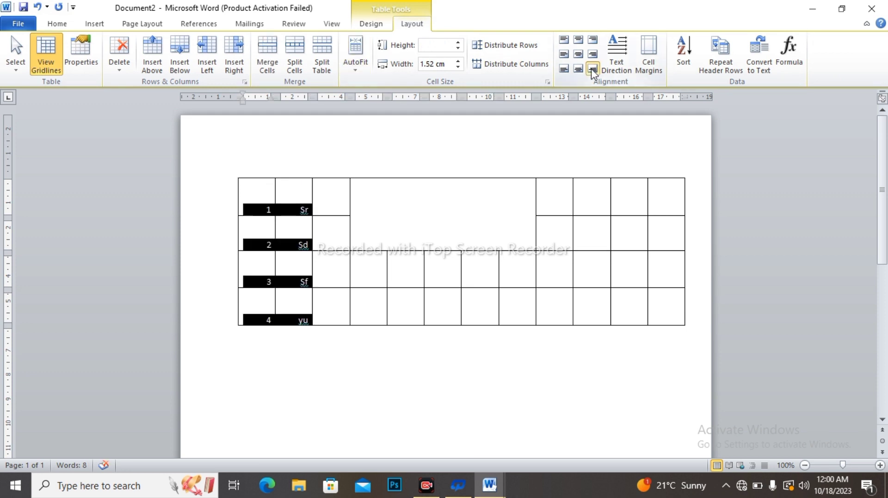
Enter "name" in the large merged cell and centre it both horizontally and vertically
left_click(355, 184)
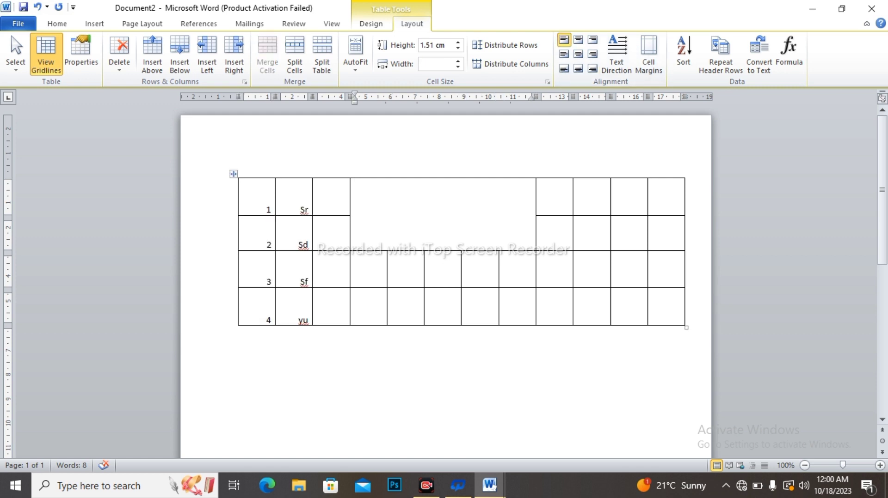
type("name")
left_click_drag(354, 184, 379, 184)
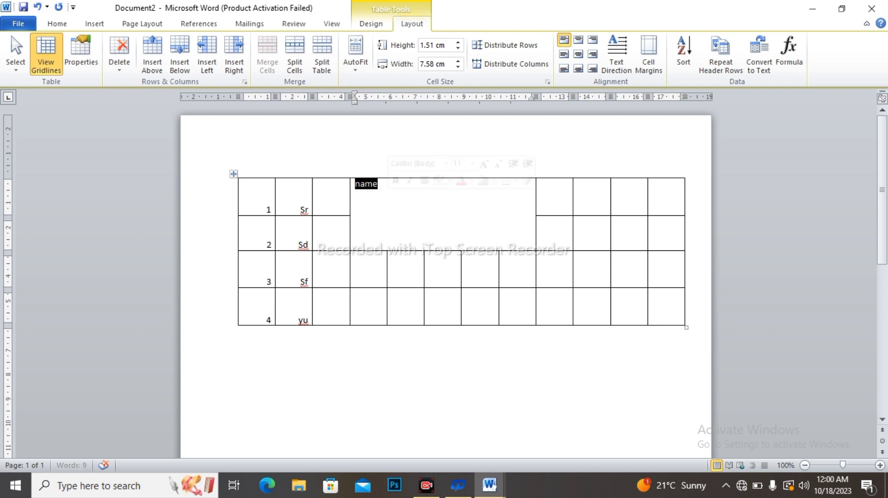
left_click(578, 55)
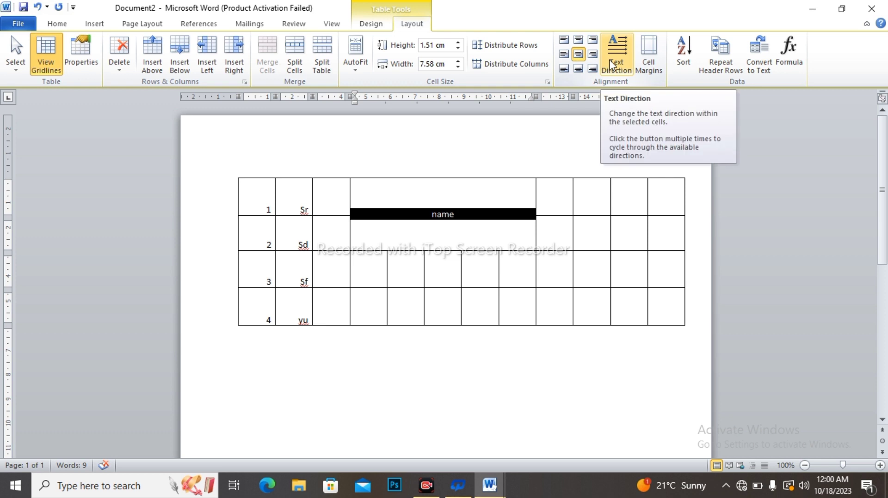
Cycle the merged cell's text through the available text directions and return it to horizontal
left_click(613, 65)
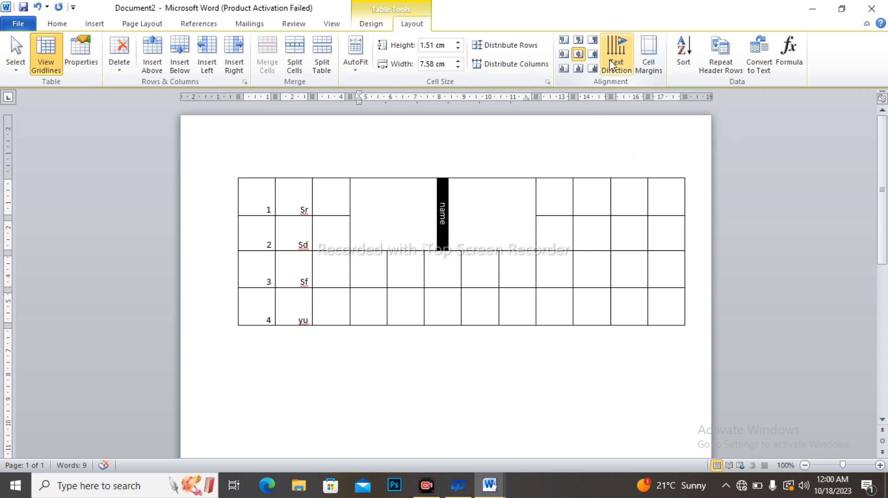
left_click(613, 65)
left_click(612, 64)
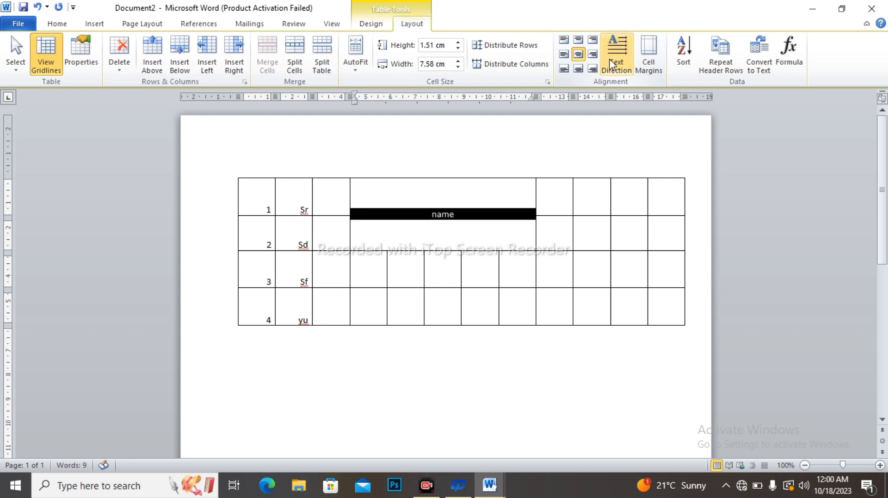
left_click(613, 65)
left_click(612, 64)
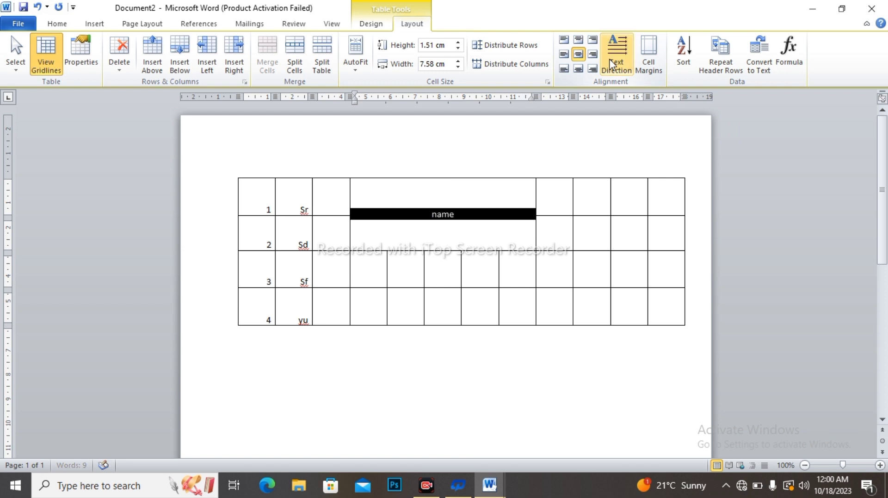
Set the table's default top and bottom cell margins to 0.35 cm each
left_click(650, 70)
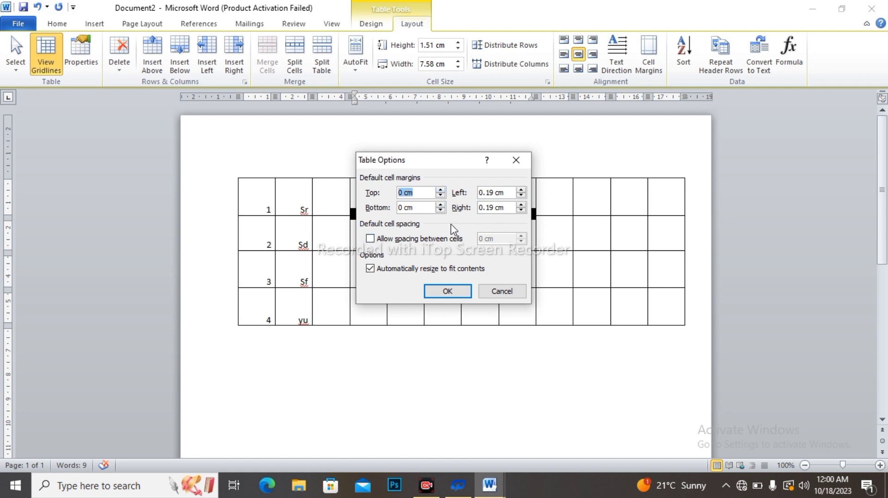
left_click(442, 195)
left_click(441, 190)
left_click(440, 205)
left_click(441, 205)
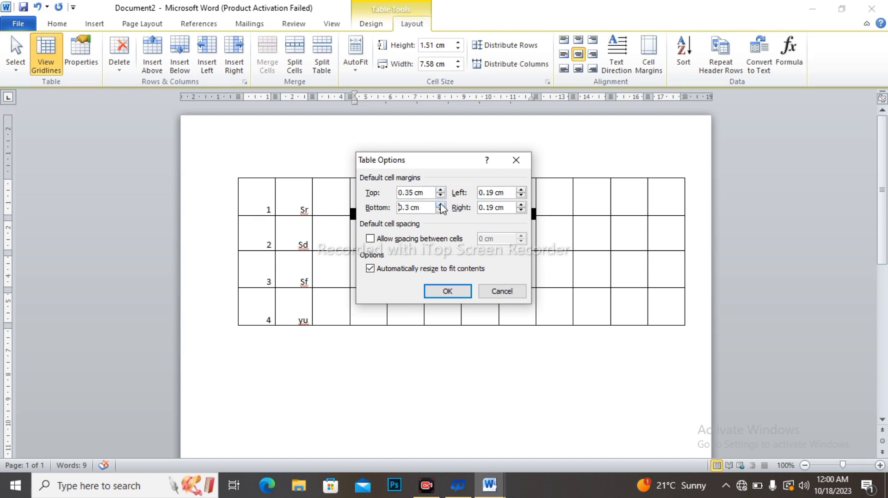
left_click(441, 205)
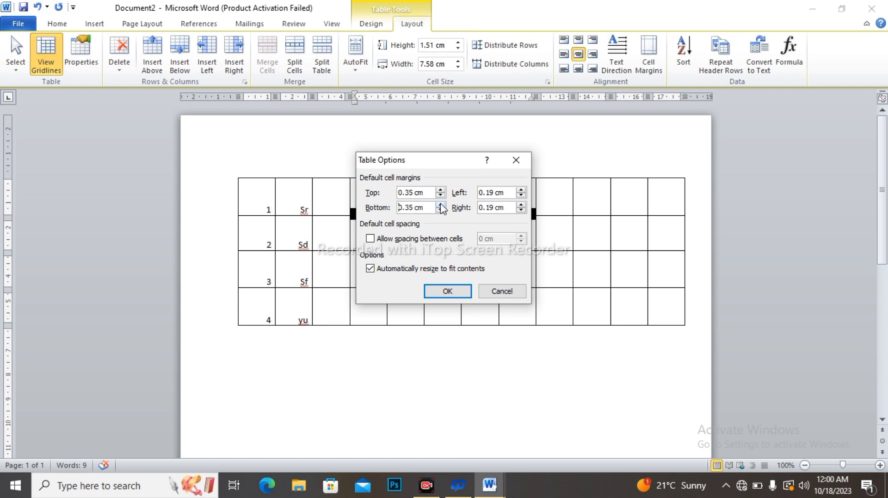
left_click(446, 291)
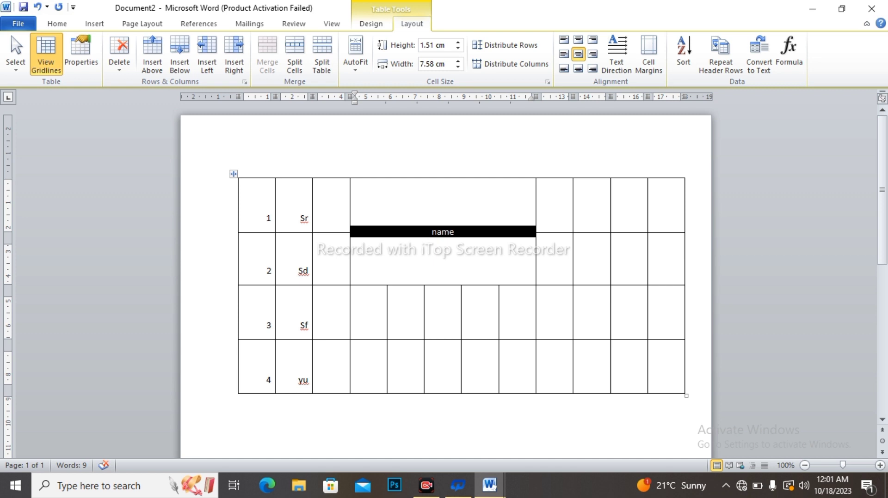
left_click(455, 232)
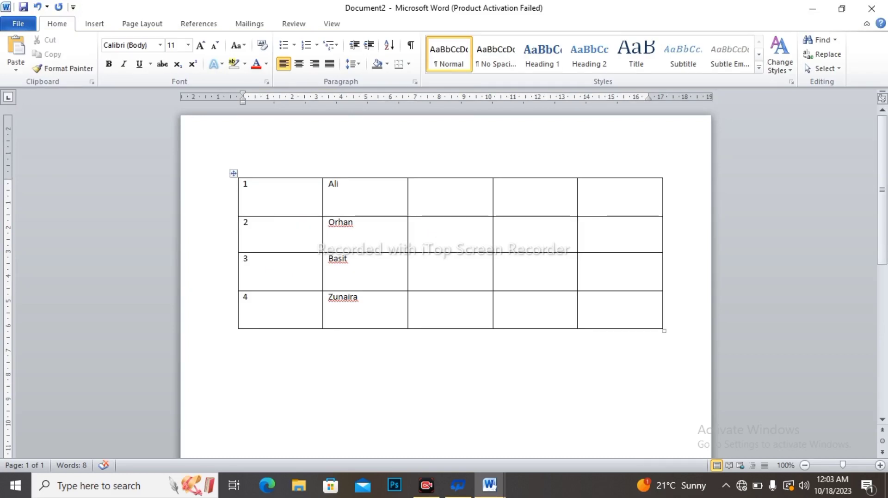
Sort the whole table by the first column as numbers in descending order, treating the first row as a header row
left_click_drag(244, 184, 602, 316)
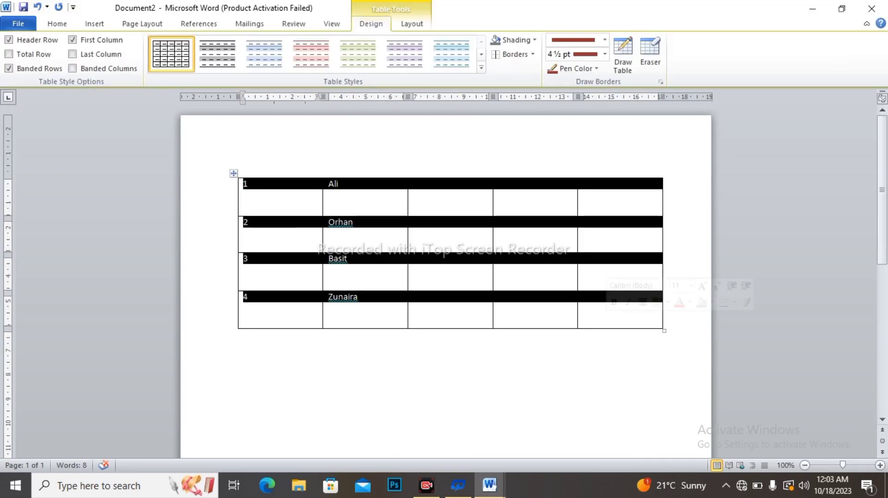
left_click(412, 26)
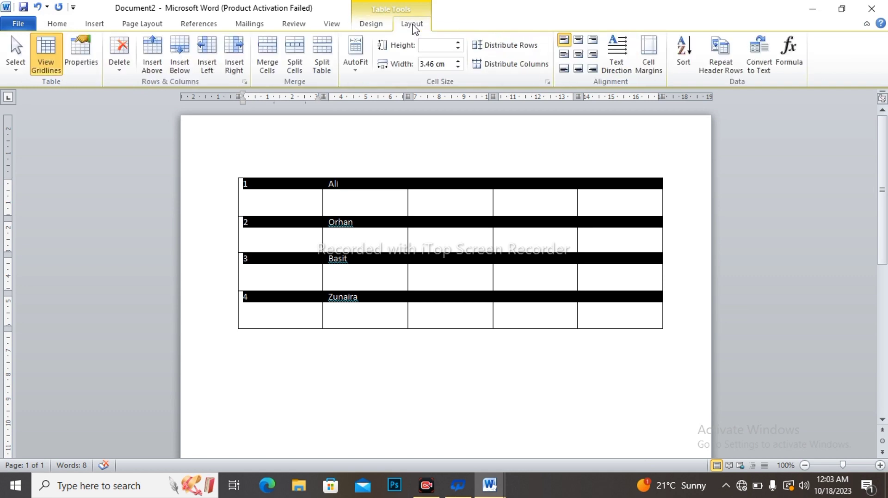
left_click(686, 61)
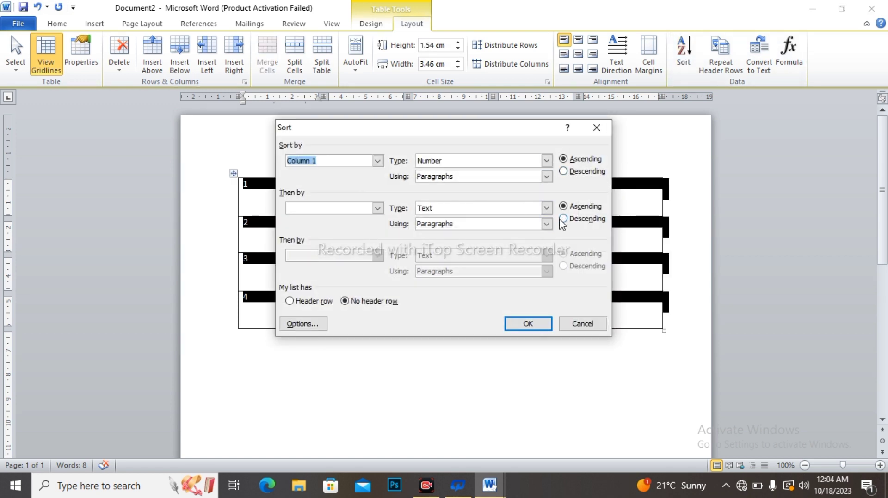
left_click(563, 172)
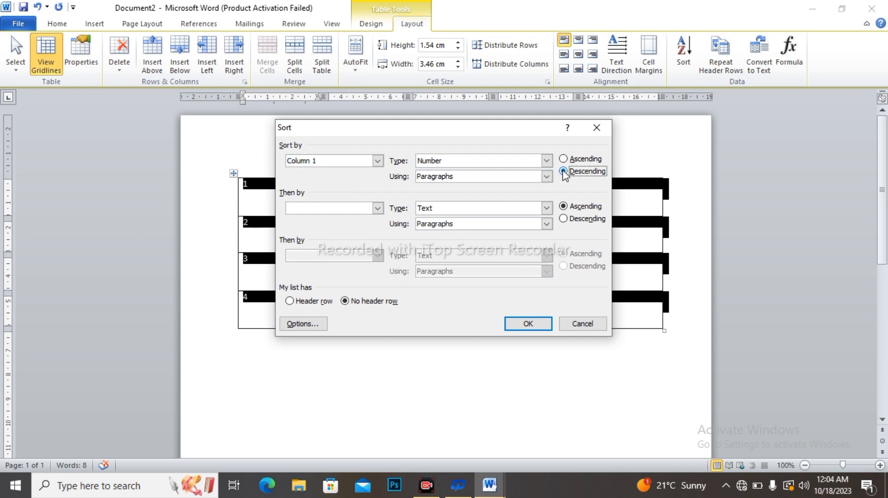
left_click(563, 219)
left_click(290, 301)
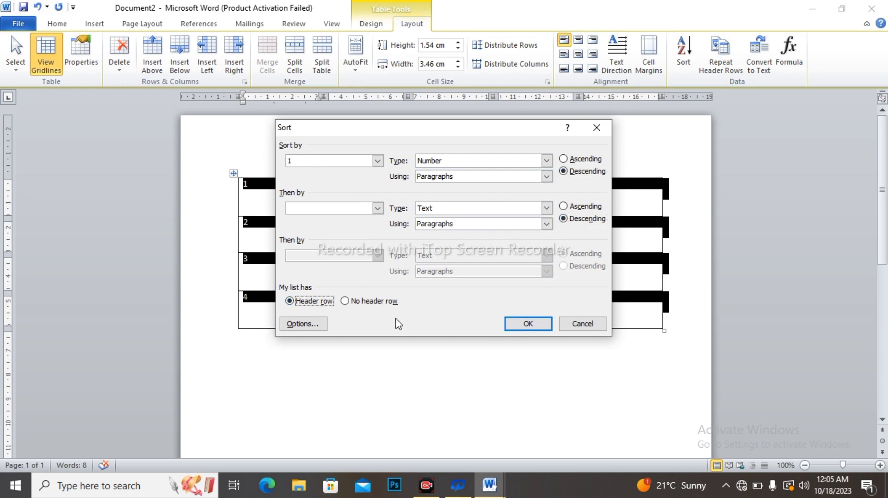
left_click(528, 324)
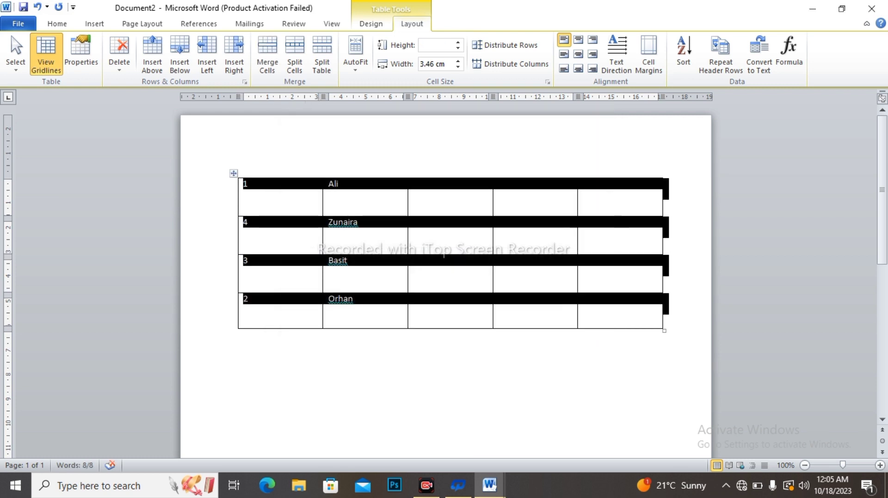
left_click(243, 357)
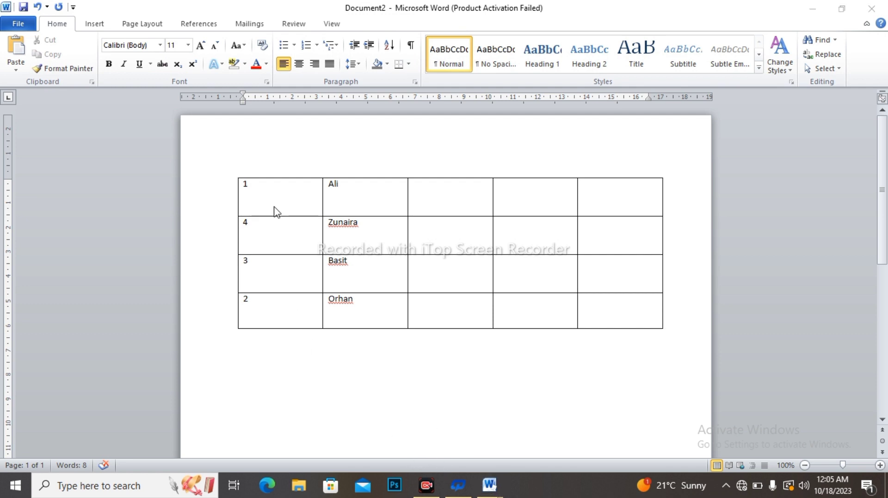
mouse_move(270, 172)
left_mouse_down()
mouse_move(222, 253)
mouse_move(212, 361)
mouse_move(285, 234)
mouse_move(280, 175)
mouse_move(269, 170)
left_mouse_up()
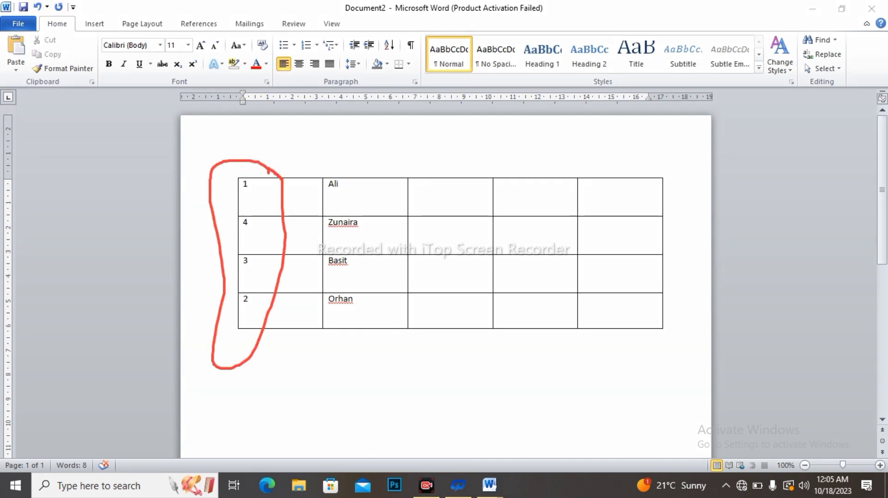
key("ctrl+shift+7")
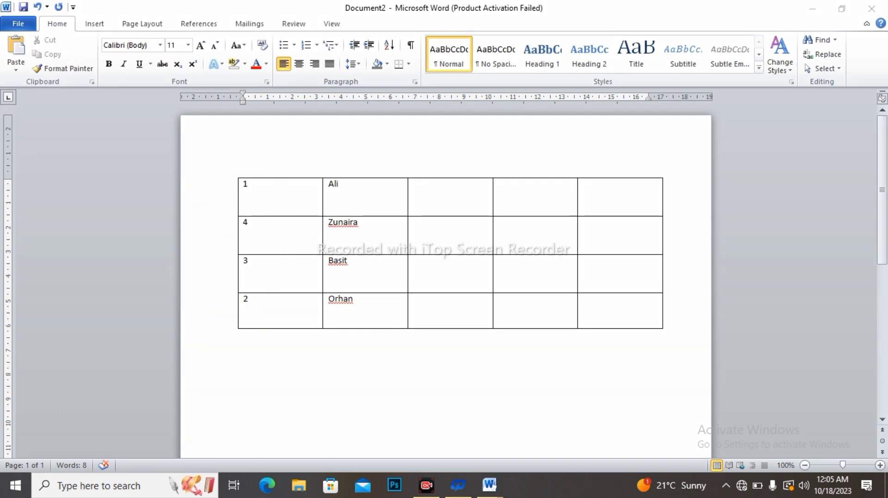
Undo the sorting of the table
key("ctrl+z")
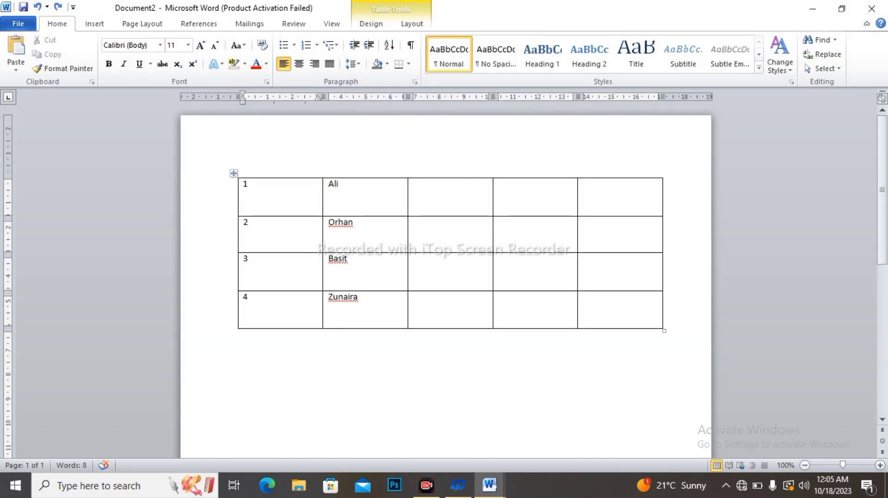
Sort the table by Column 1 as numbers in descending order, with no header row
left_click(244, 357)
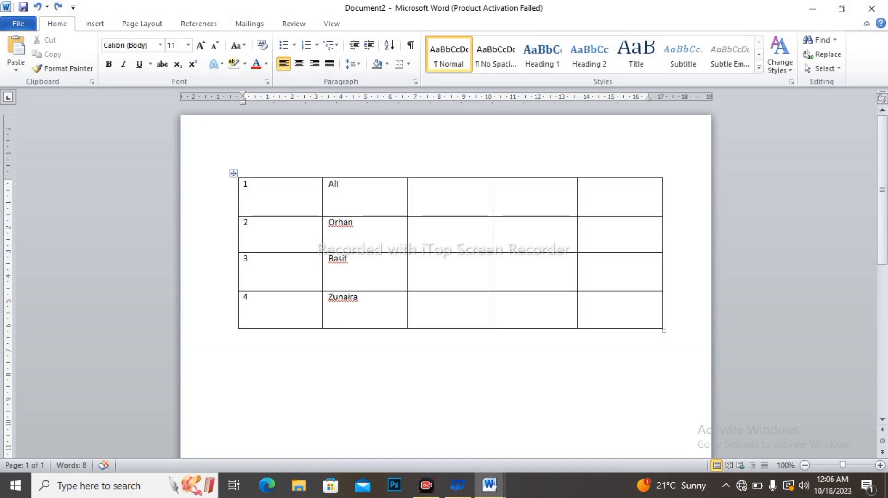
left_click(365, 177)
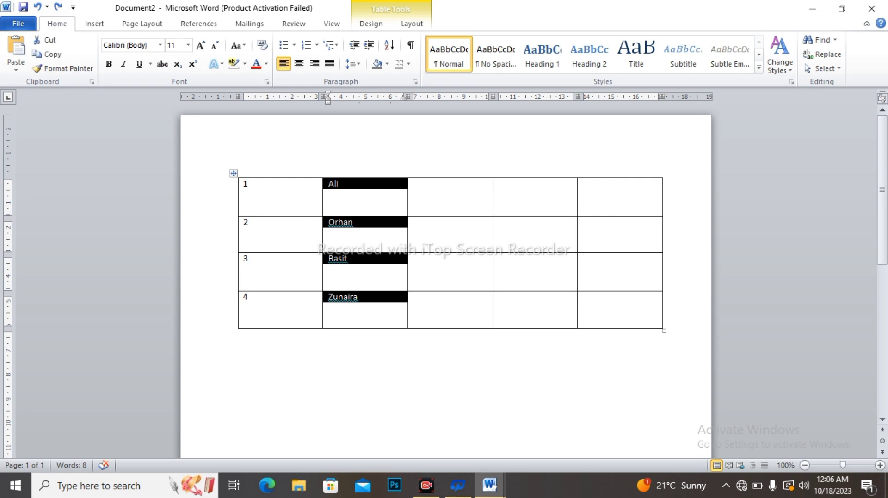
left_click(246, 184)
left_click(411, 24)
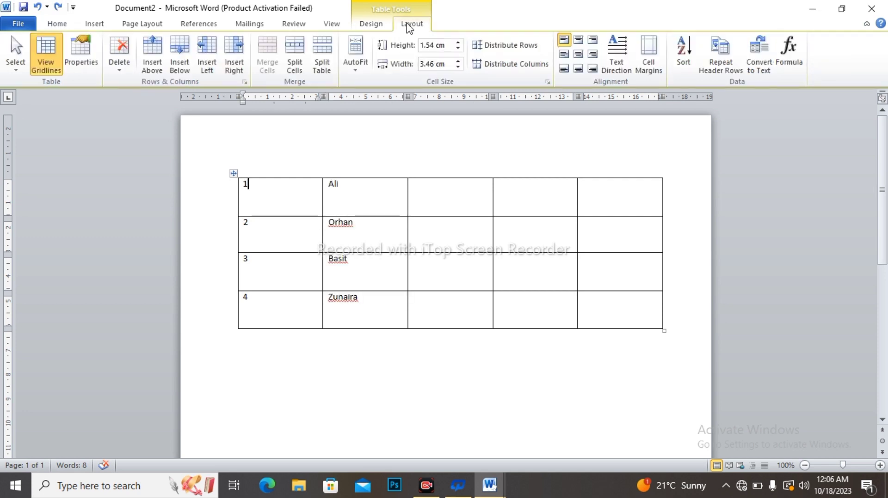
left_click(684, 49)
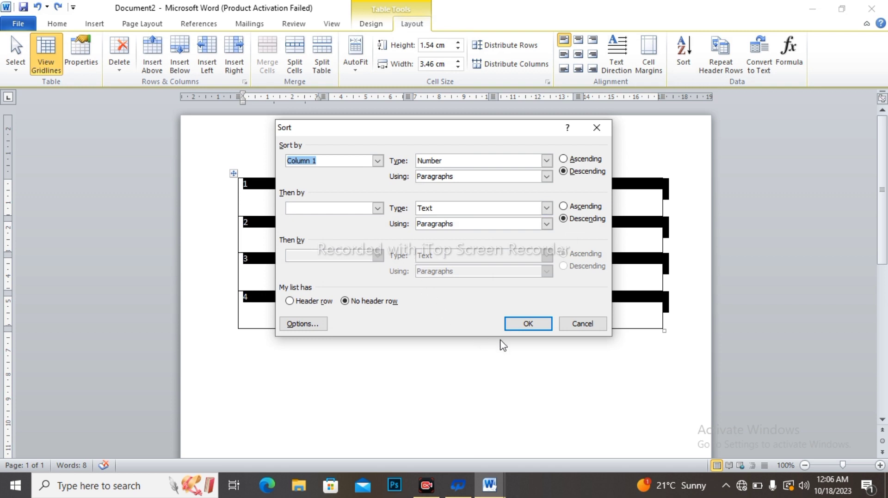
left_click(527, 324)
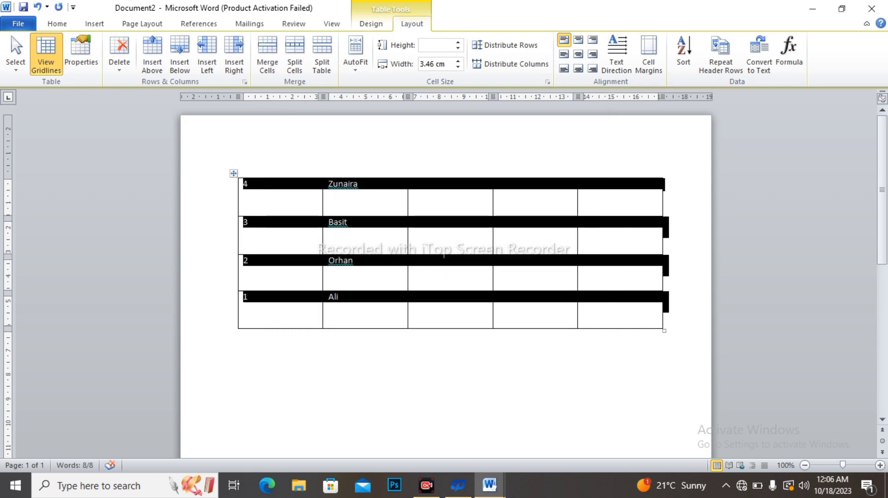
left_click(243, 357)
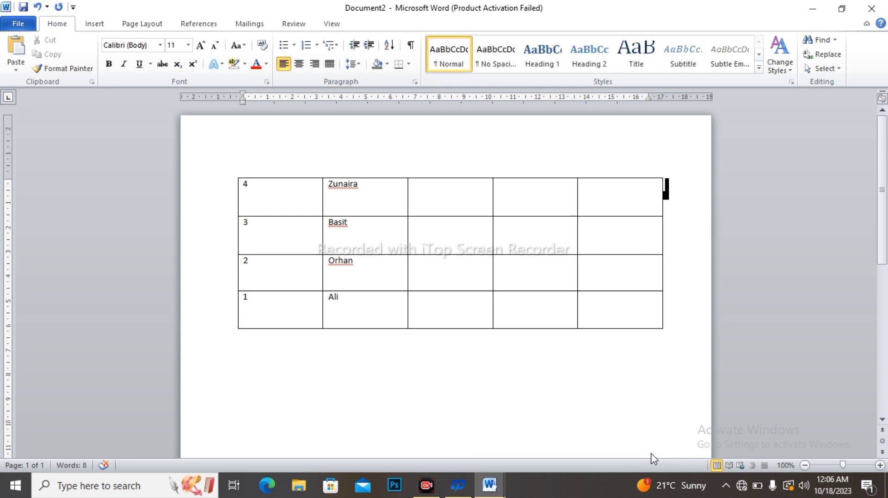
Convert the table to text separated with paragraph marks, and undo the conversion
key("Up")
left_click_drag(256, 186, 464, 315)
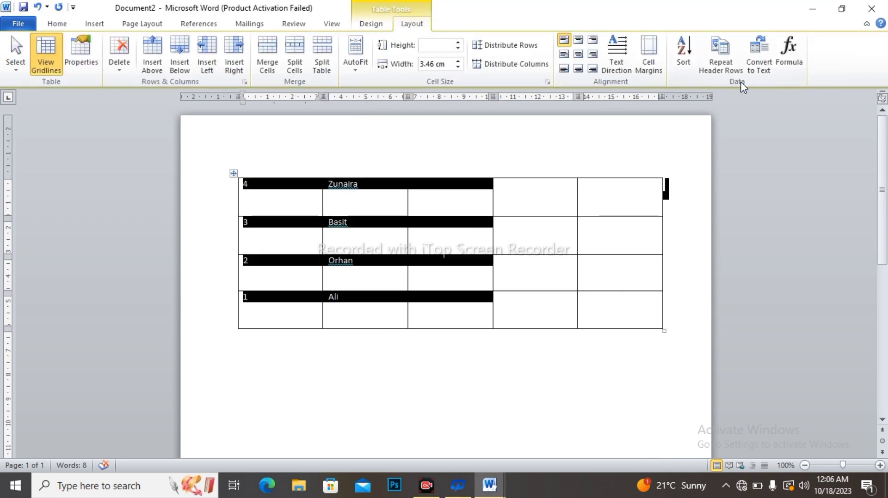
left_click(766, 72)
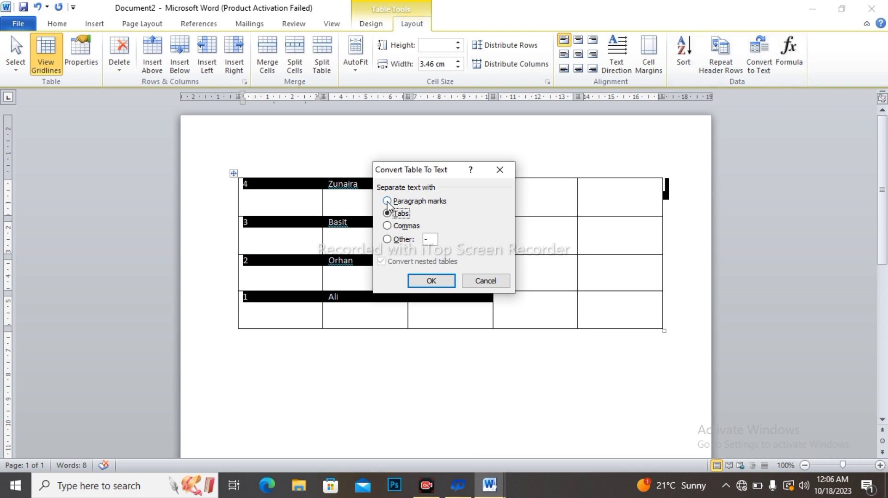
left_click(387, 202)
left_click(419, 278)
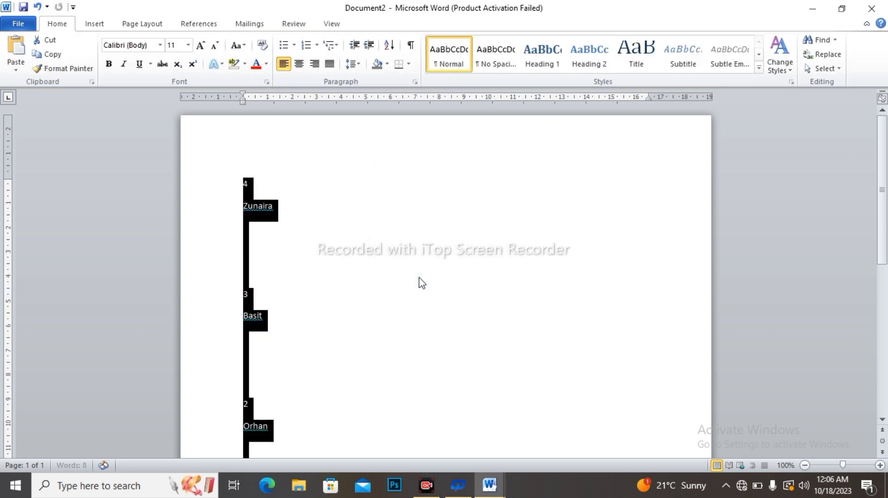
key("ctrl+z")
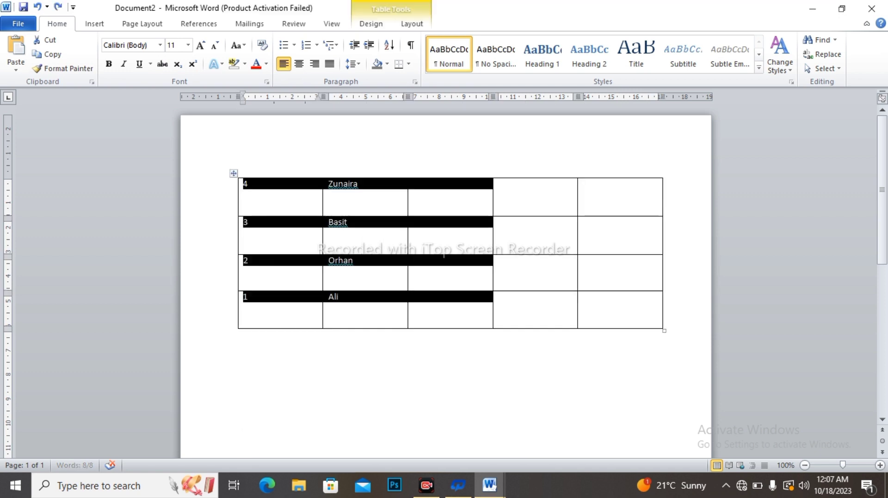
Convert the table to text separated with tabs, and undo the conversion
left_click(411, 24)
left_click(758, 56)
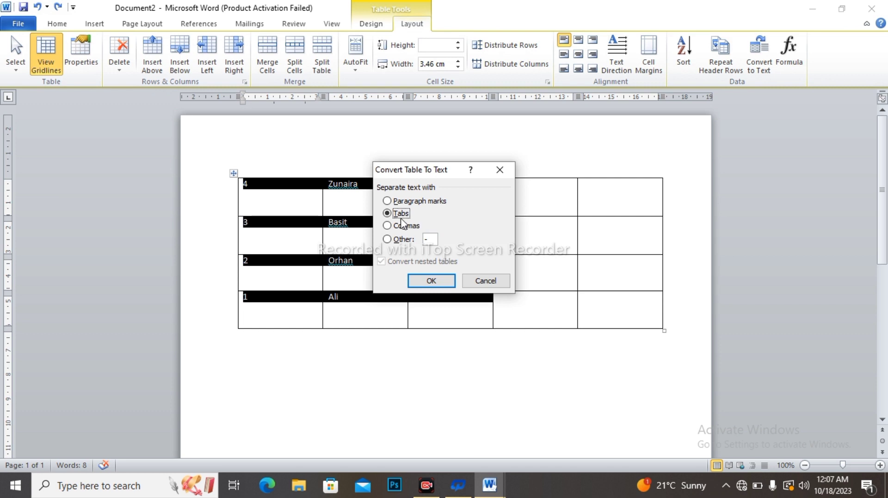
left_click(431, 281)
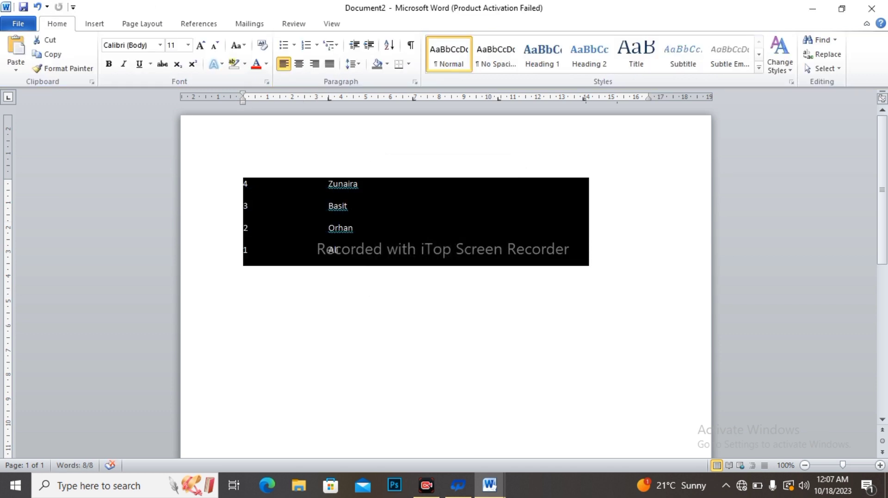
key("ctrl+z")
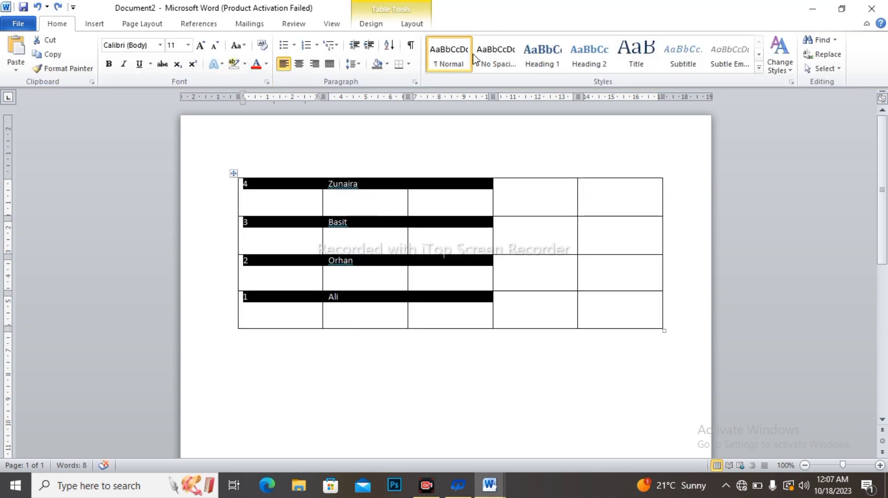
Convert the table to text separated with commas, undo the conversion, and deselect the table
left_click(419, 26)
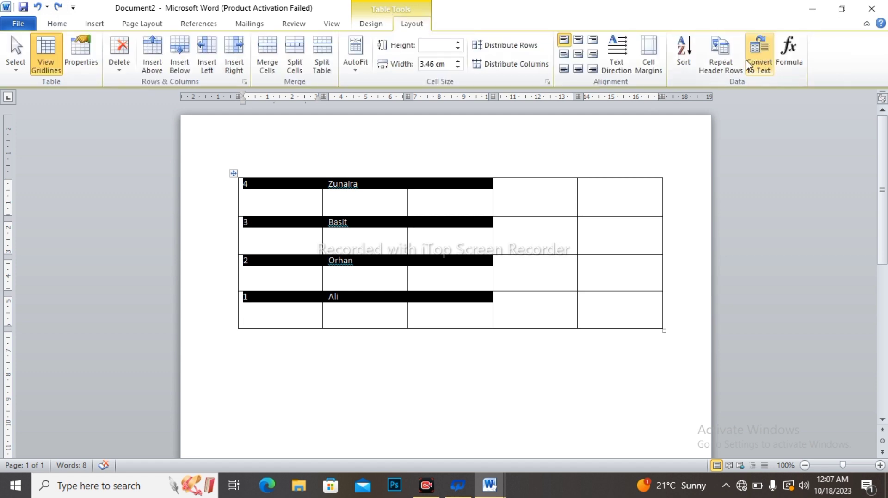
left_click(767, 70)
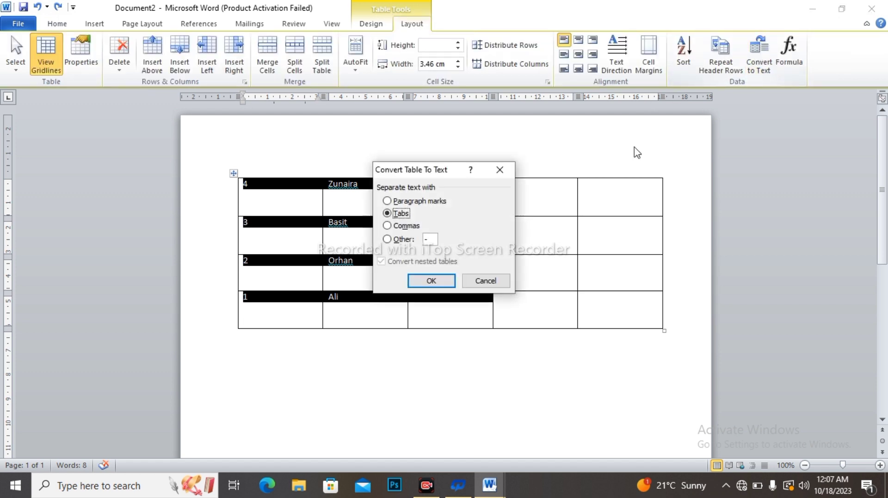
left_click(387, 226)
left_click(430, 281)
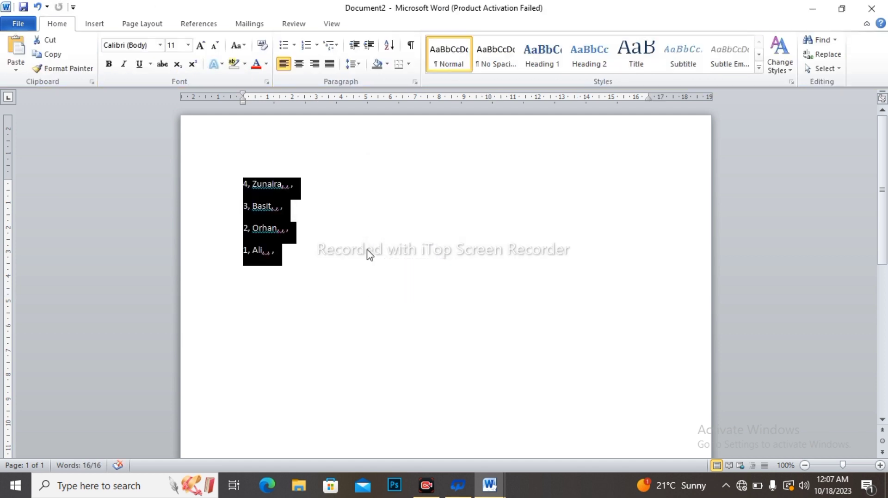
key("ctrl+z")
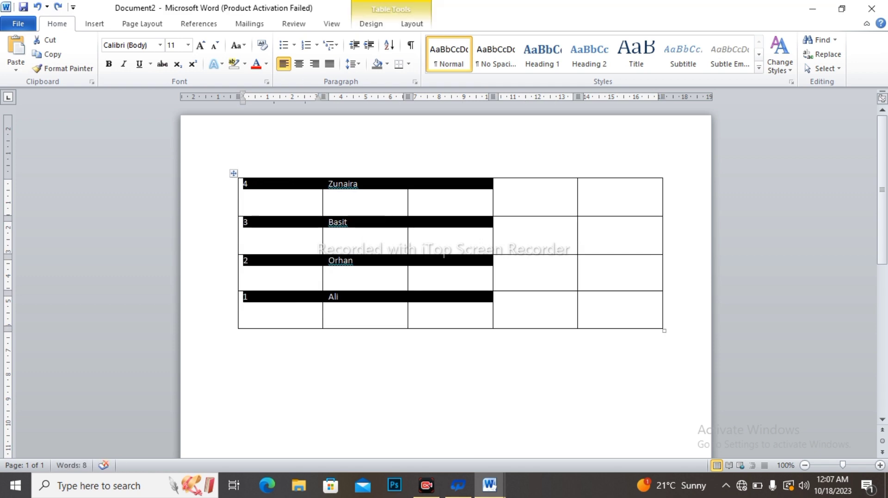
left_click(243, 358)
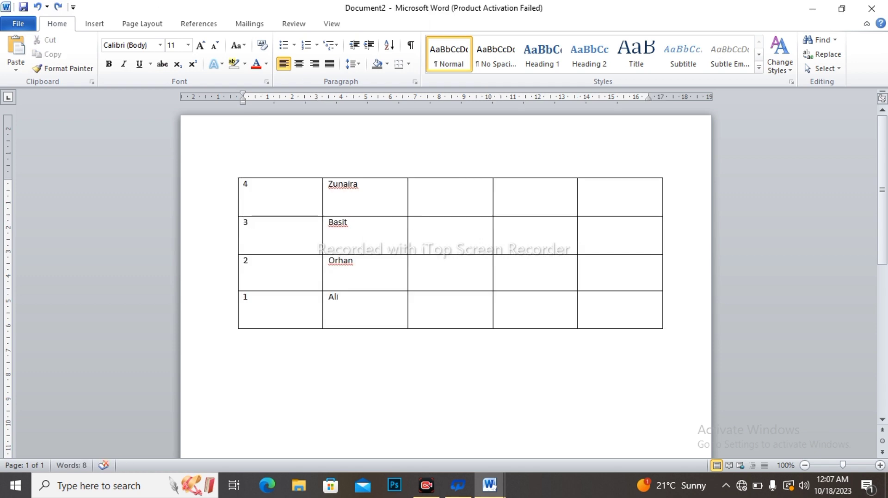